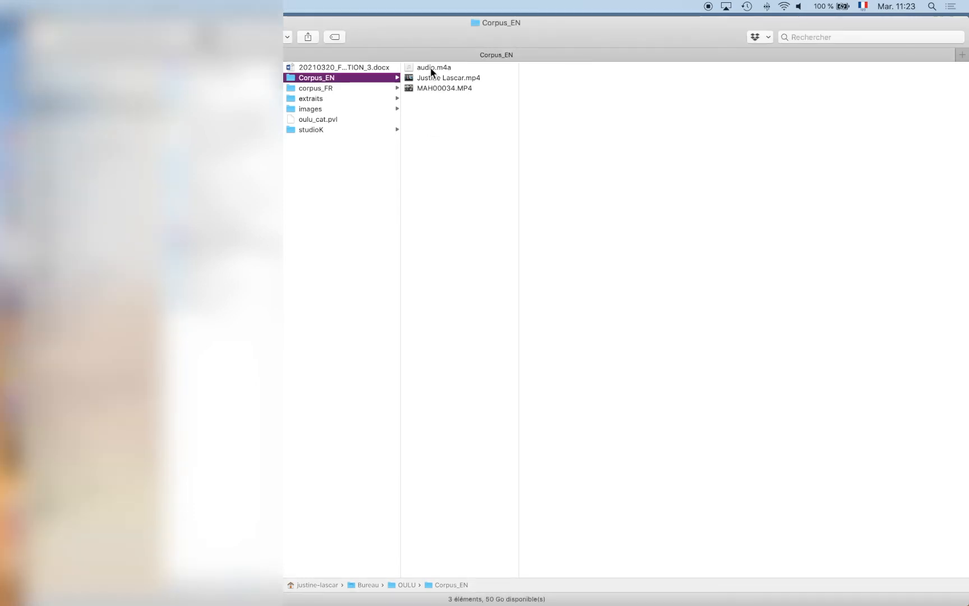
Step: Preview the audio file and the two video files in the Corpus_EN folder
{"action": "left_click", "coordinate": [431, 69]}
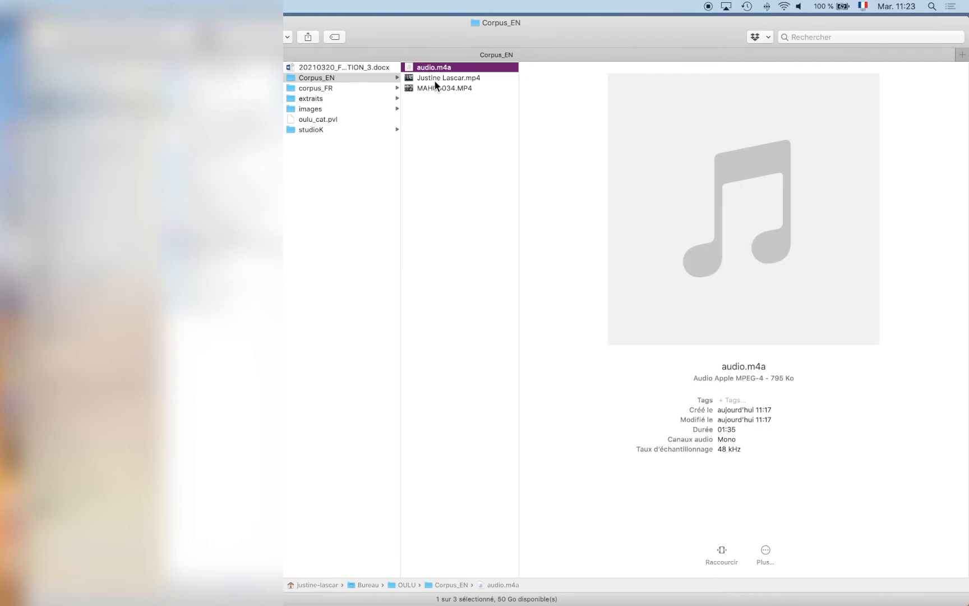
{"action": "left_click", "coordinate": [436, 79]}
{"action": "left_click", "coordinate": [435, 90]}
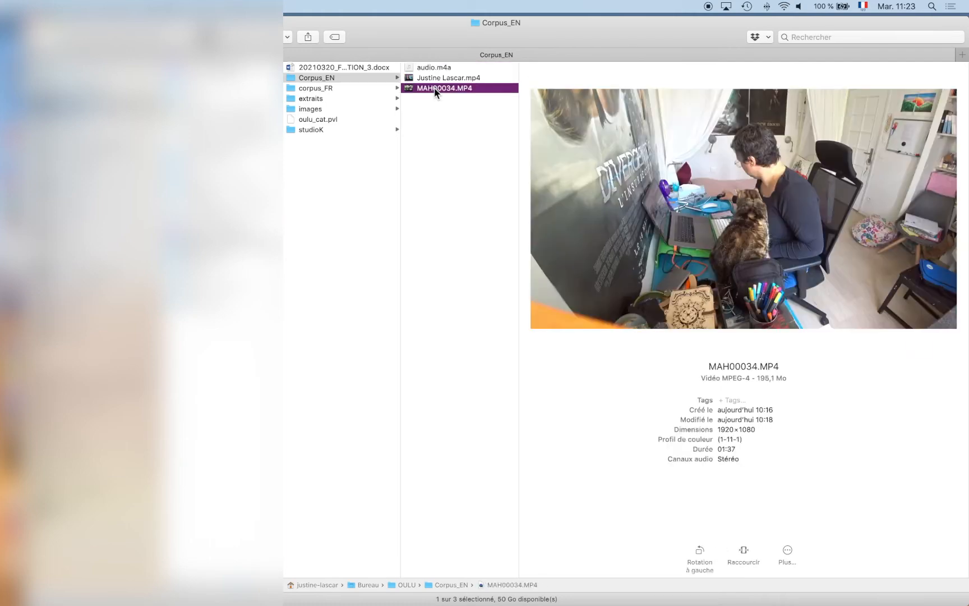
{"action": "left_click", "coordinate": [434, 79]}
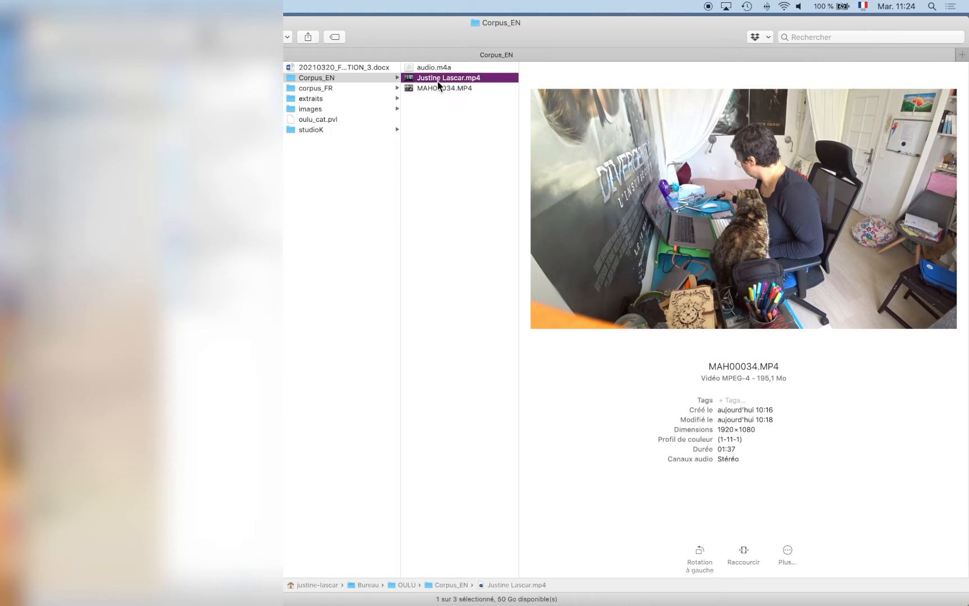
{"action": "left_click", "coordinate": [433, 68]}
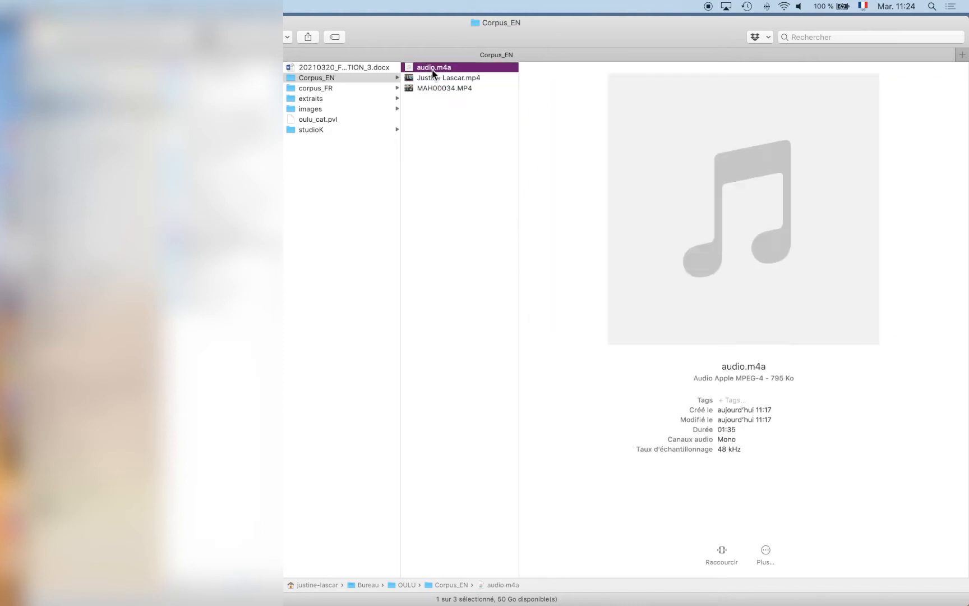
Step: Rename the video file MAH00034.MP4 as Cat_Video_V1, keeping its extension
{"action": "left_click", "coordinate": [433, 89]}
{"action": "left_click", "coordinate": [430, 89]}
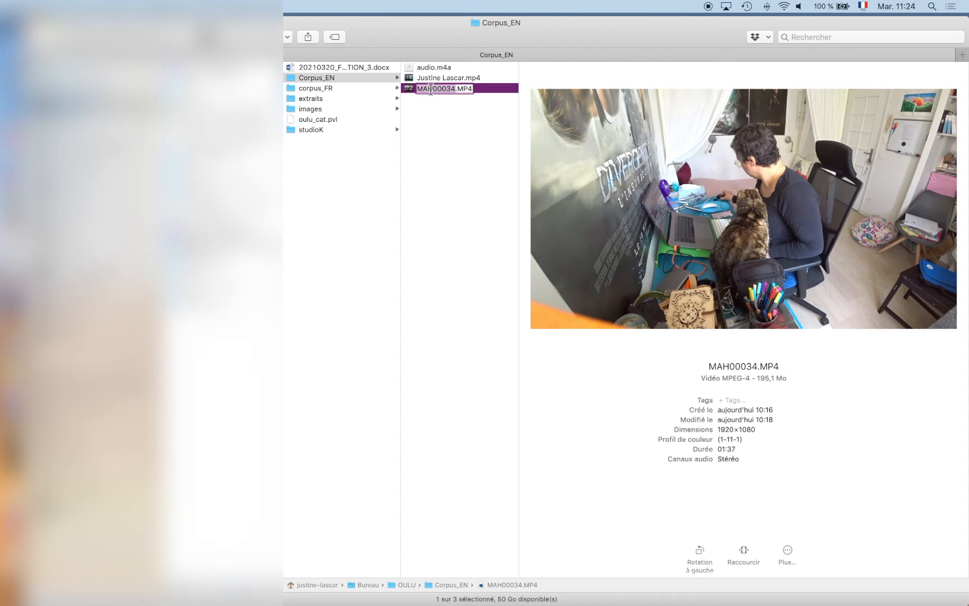
{"action": "type", "text": "Cat "}
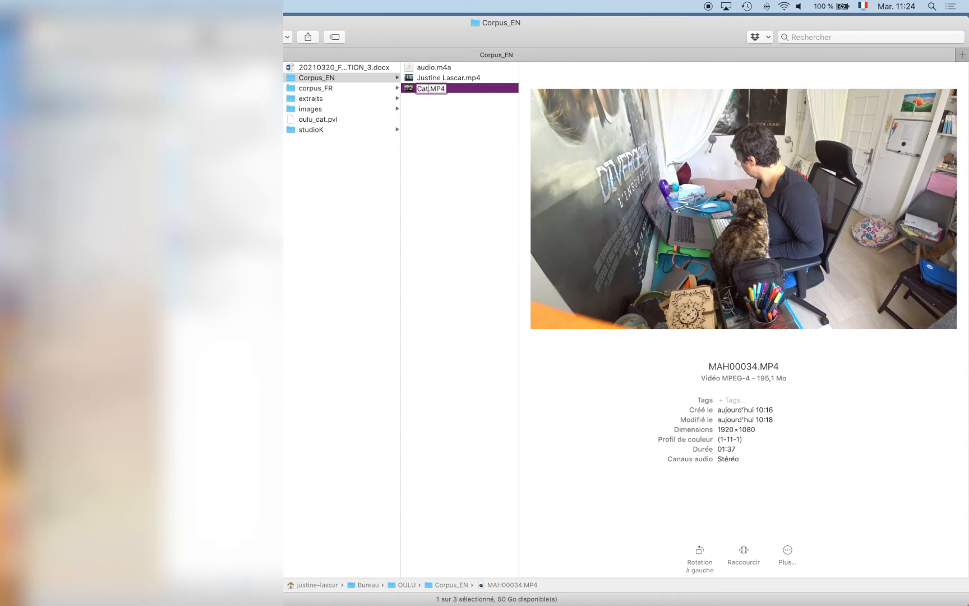
{"action": "type", "text": "Video_V1"}
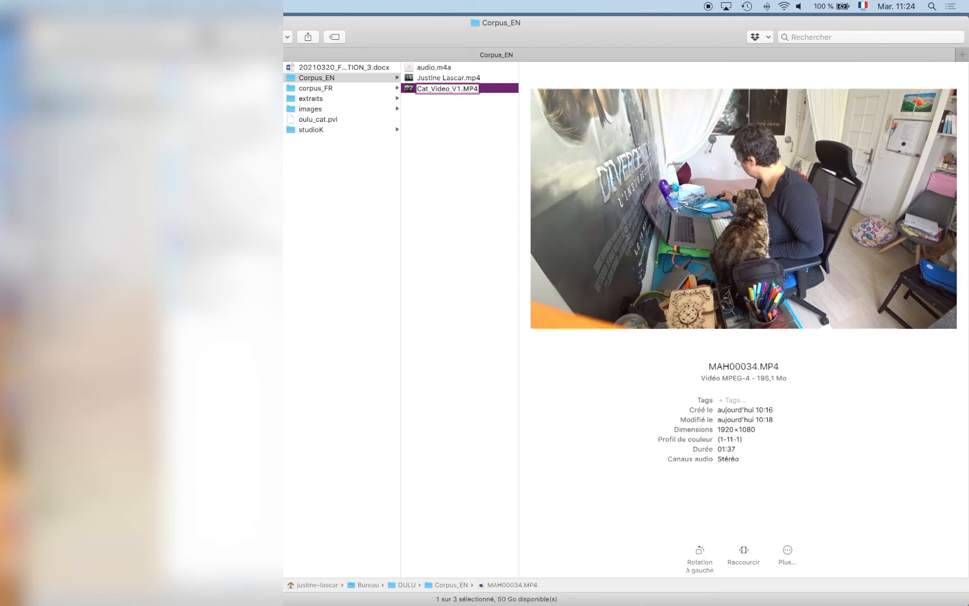
Step: Rename the other video file, the webcam recording, as Cat_Video_CE, keeping its .mp4 extension
{"action": "key", "text": "Tab"}
{"action": "type", "text": "Cat_Video_CE"}
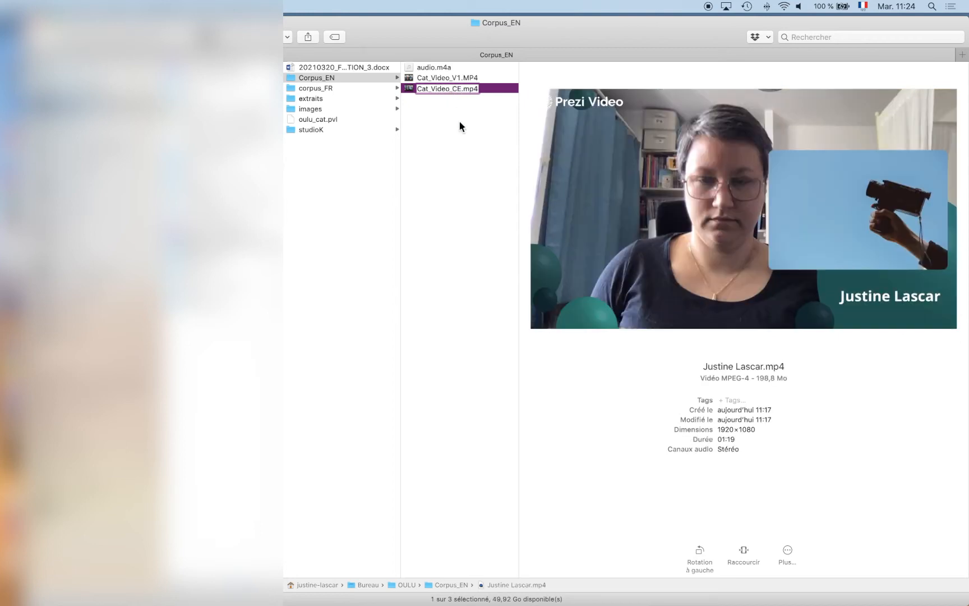
{"action": "left_click", "coordinate": [459, 121]}
Step: Rename the audio file audio.m4a as Cat_Video, keeping its extension
{"action": "left_click", "coordinate": [439, 68]}
{"action": "left_click", "coordinate": [439, 69]}
{"action": "type", "text": "Cat_Video"}
{"action": "left_click", "coordinate": [478, 122]}
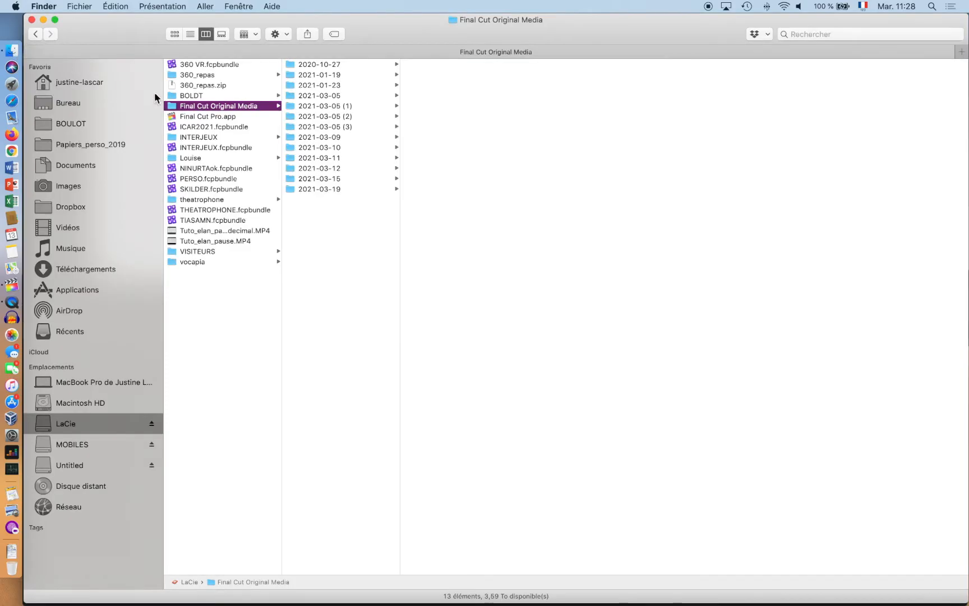
Step: Check the Vidéos folder for the default library, close the file window and switch to Final Cut Pro
{"action": "left_click", "coordinate": [64, 227]}
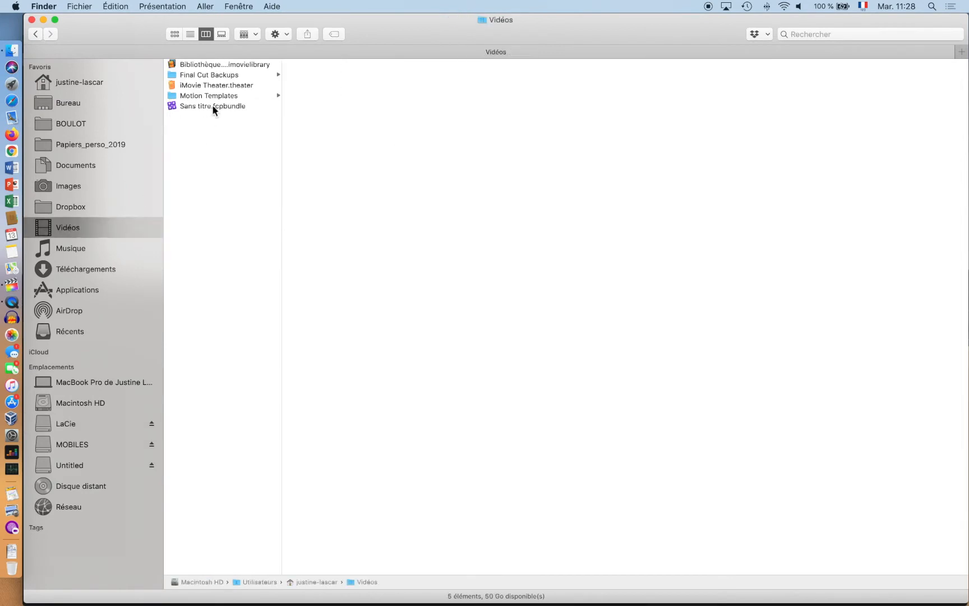
{"action": "left_click", "coordinate": [33, 20]}
{"action": "left_click", "coordinate": [71, 150]}
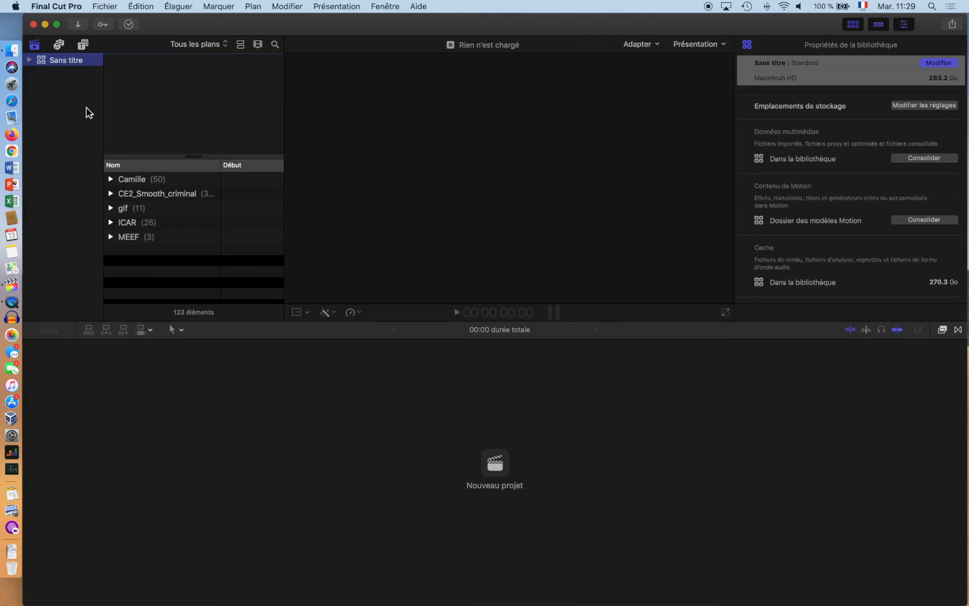
Step: Start creating a new library and name it CAT
{"action": "left_click", "coordinate": [105, 8]}
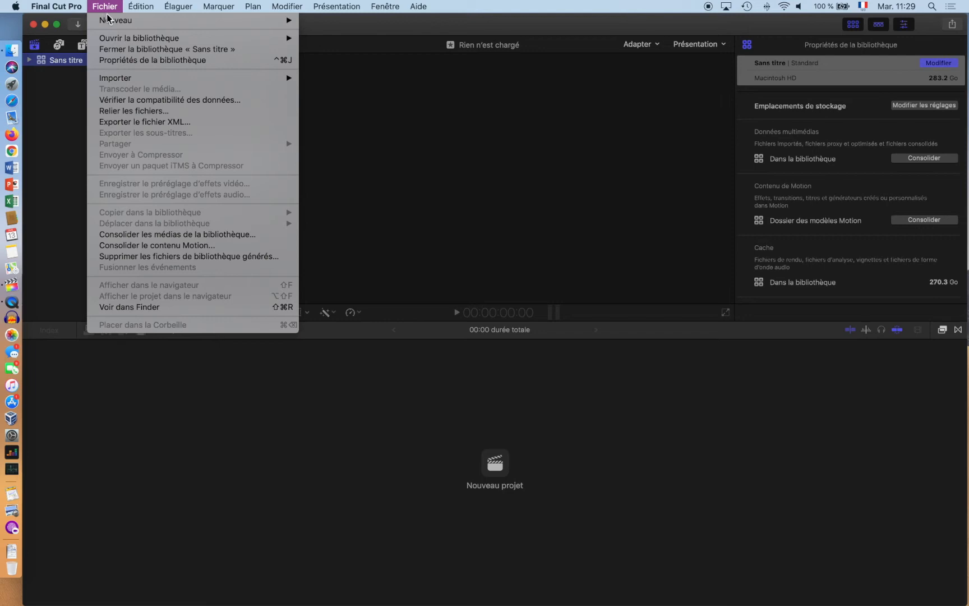
{"action": "mouse_move", "coordinate": [109, 20]}
{"action": "left_click", "coordinate": [348, 48]}
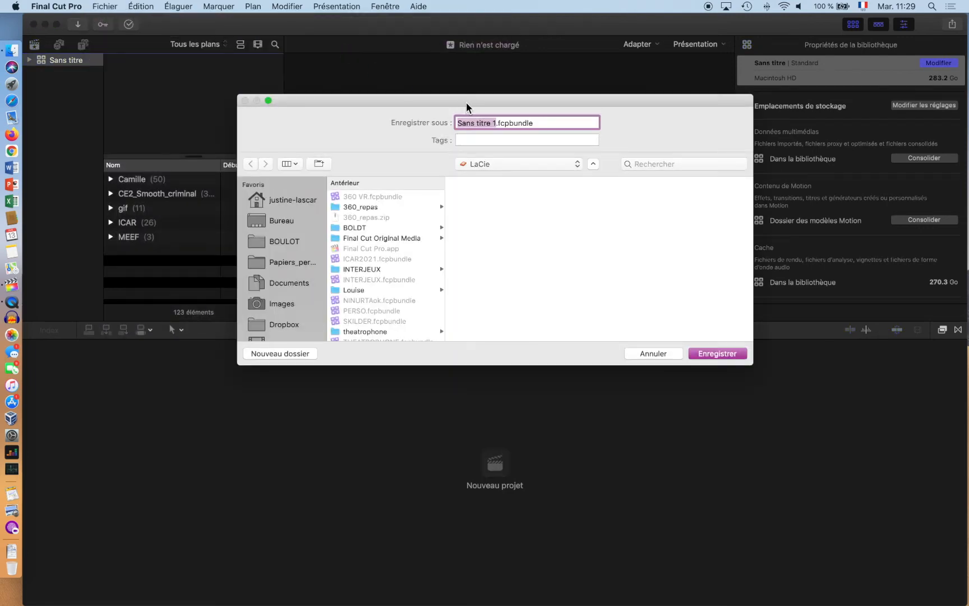
{"action": "type", "text": "CAT"}
Step: Choose the LaCie drive as the storage location and save the CAT library there
{"action": "scroll", "coordinate": [297, 254], "scroll_direction": "down", "scroll_amount": 2}
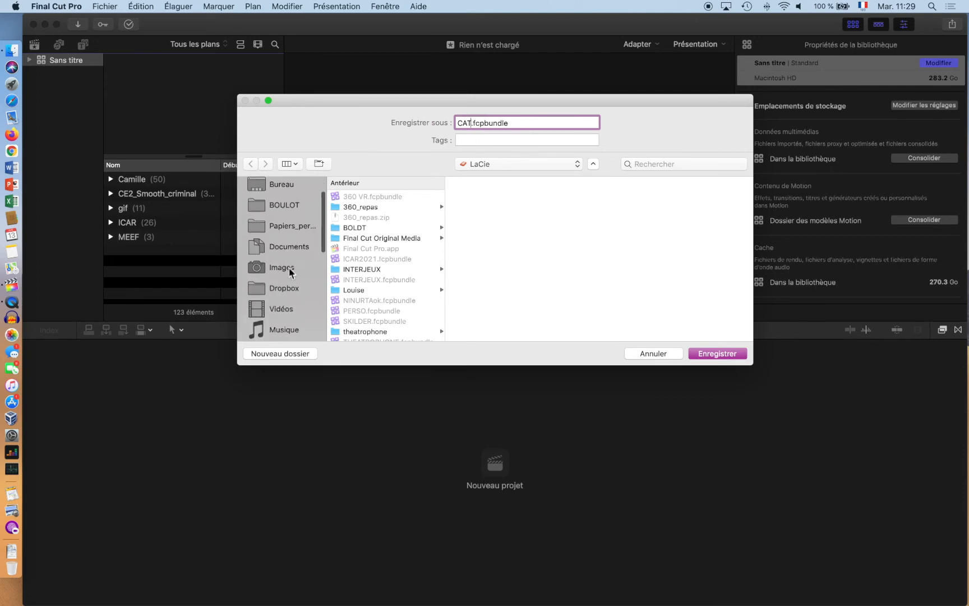
{"action": "left_click", "coordinate": [288, 310]}
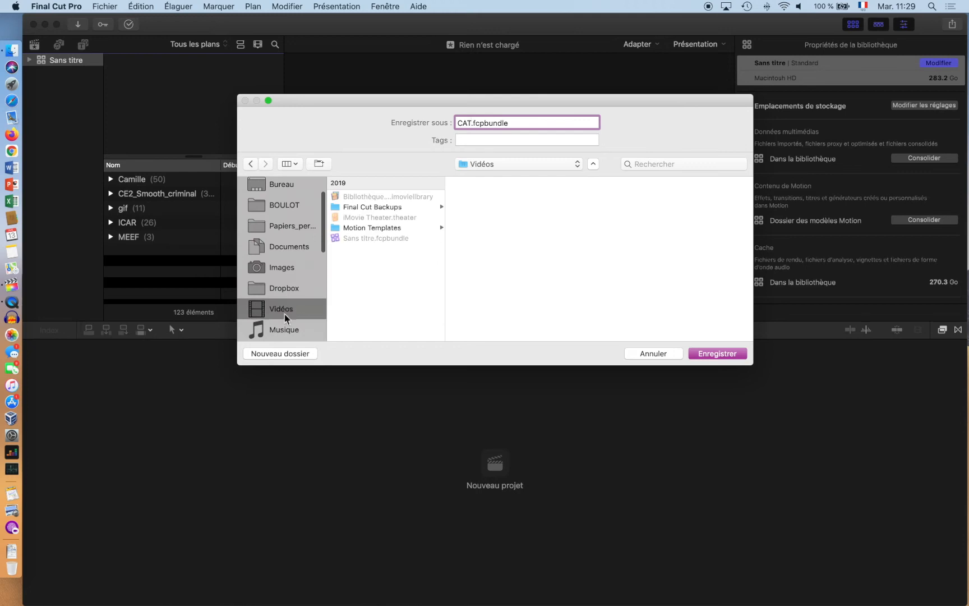
{"action": "scroll", "coordinate": [293, 305], "scroll_direction": "down", "scroll_amount": 4}
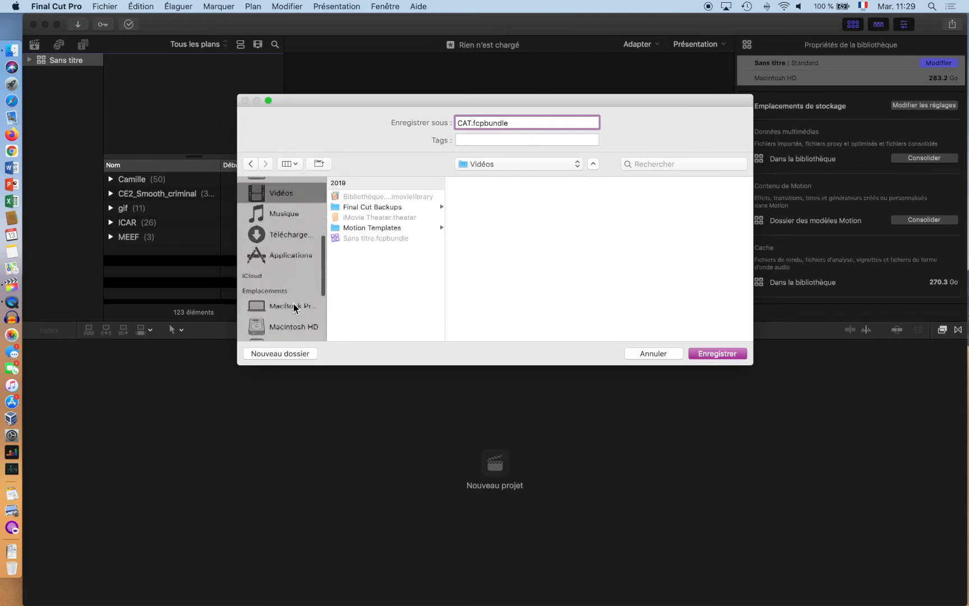
{"action": "scroll", "coordinate": [292, 303], "scroll_direction": "down", "scroll_amount": 3}
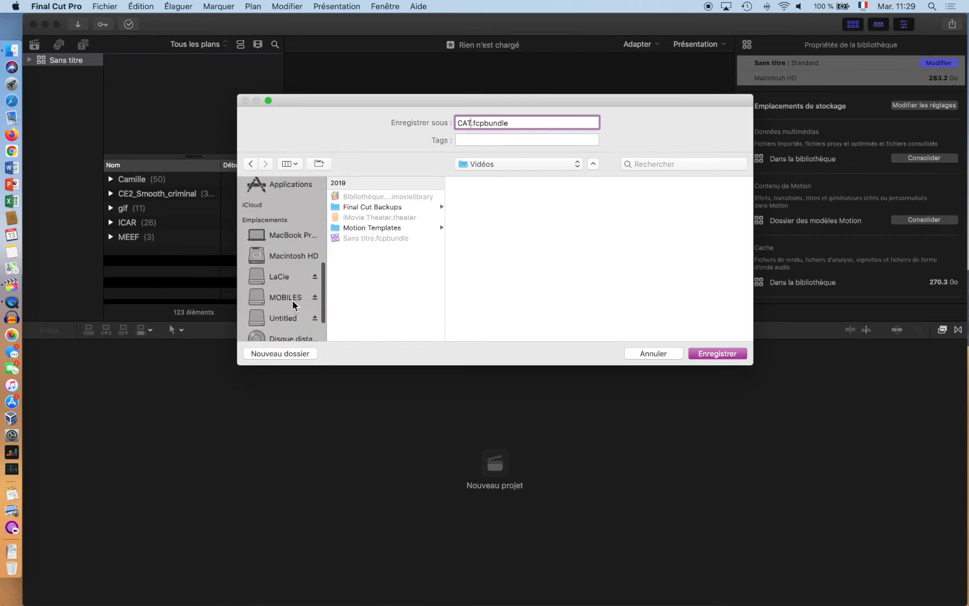
{"action": "left_click", "coordinate": [294, 277]}
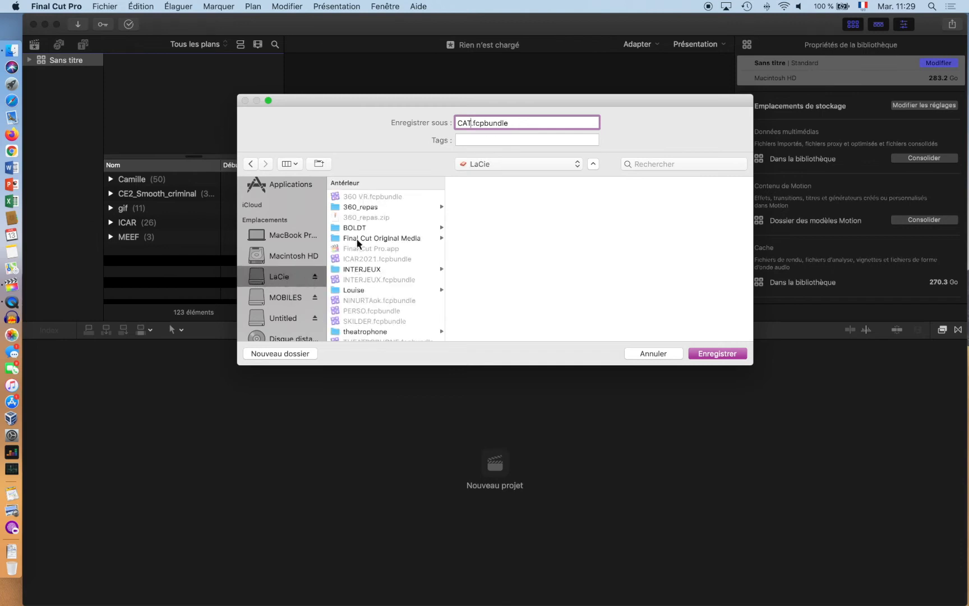
{"action": "scroll", "coordinate": [370, 323], "scroll_direction": "down", "scroll_amount": 5}
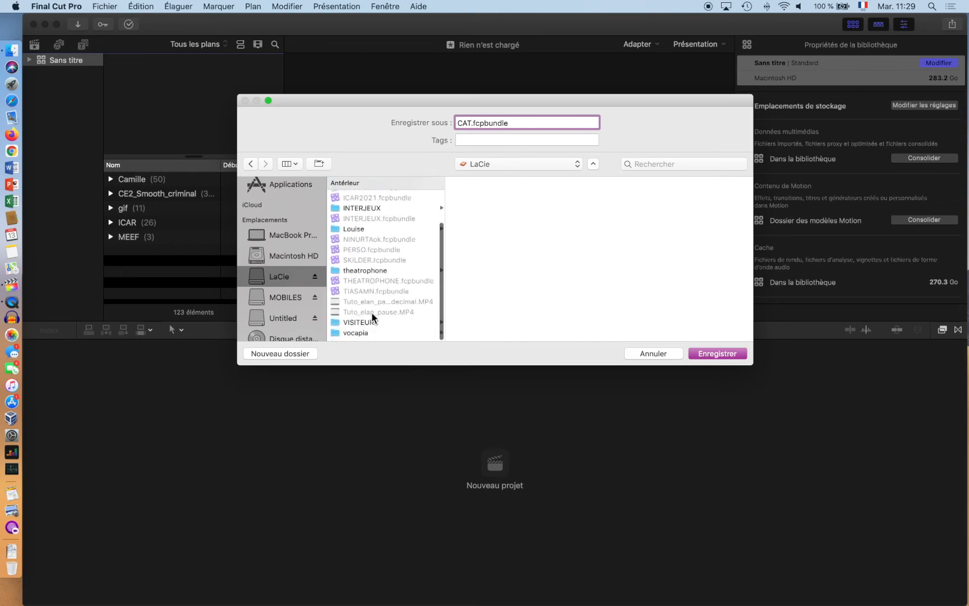
{"action": "left_click", "coordinate": [720, 356]}
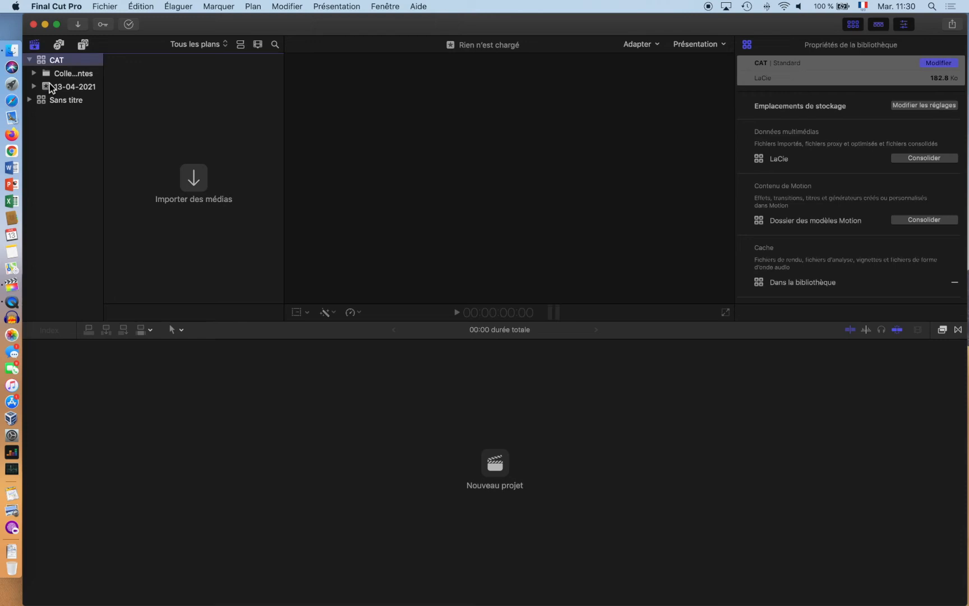
Step: Select the 13-04-2021 event in the CAT library, open the media import window and move it aside
{"action": "left_click", "coordinate": [46, 86]}
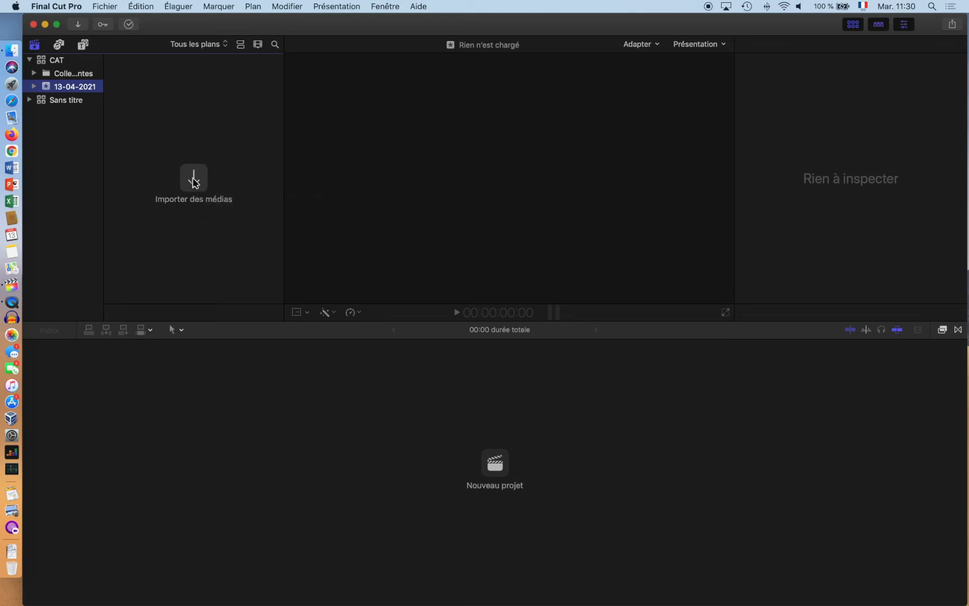
{"action": "left_click", "coordinate": [103, 7]}
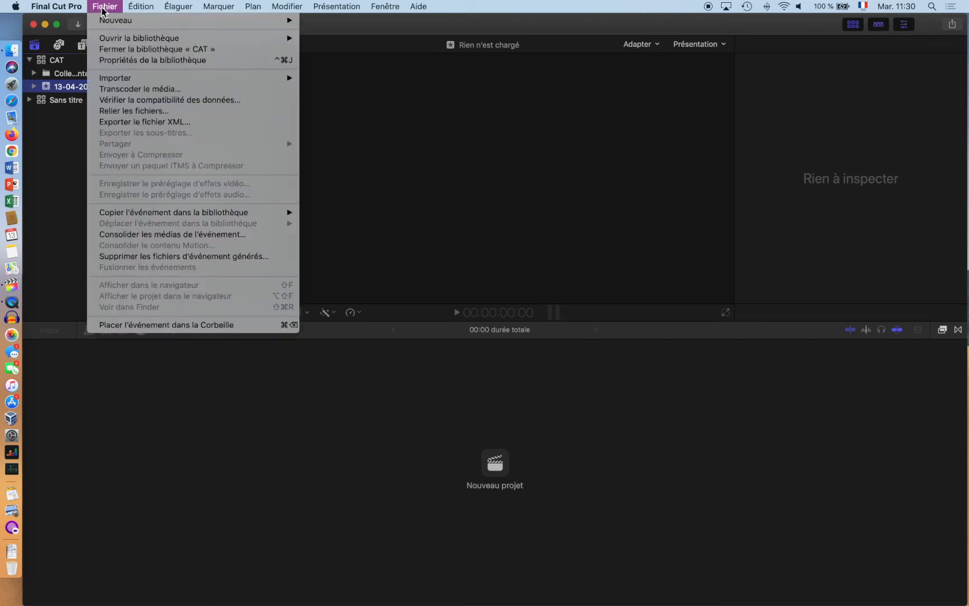
{"action": "mouse_move", "coordinate": [201, 79]}
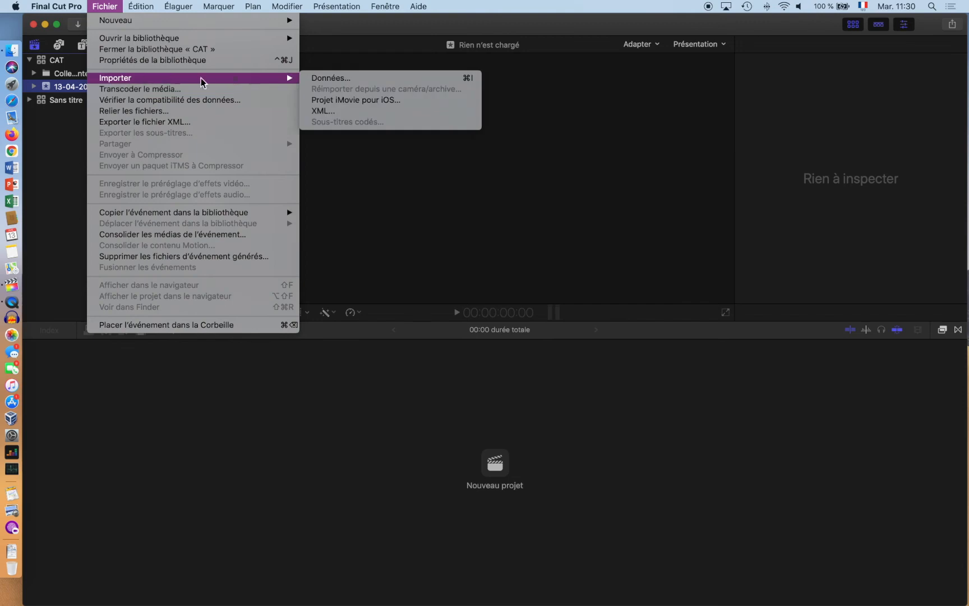
{"action": "left_click", "coordinate": [332, 81]}
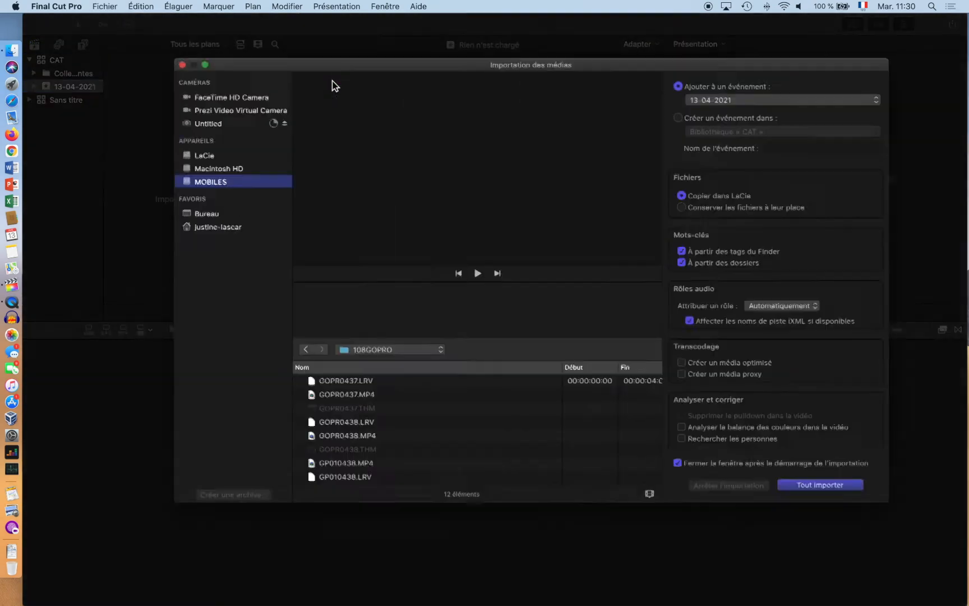
{"action": "left_click_drag", "start_coordinate": [341, 69], "coordinate": [231, 22]}
Step: Browse the clips stored on the Untitled camera card in the import window
{"action": "left_click", "coordinate": [105, 81]}
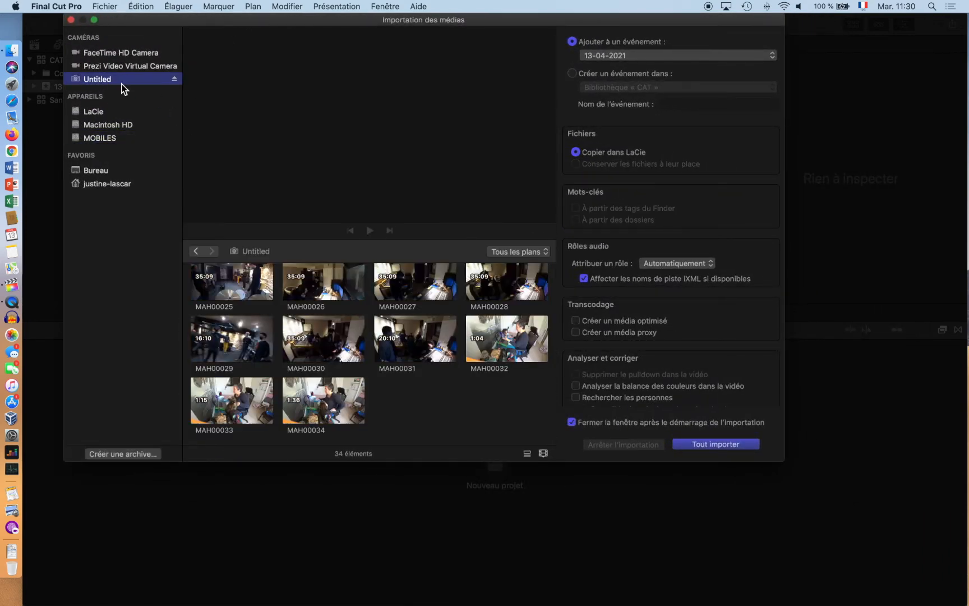
{"action": "scroll", "coordinate": [247, 289], "scroll_direction": "up", "scroll_amount": 5}
{"action": "scroll", "coordinate": [333, 328], "scroll_direction": "down", "scroll_amount": 5}
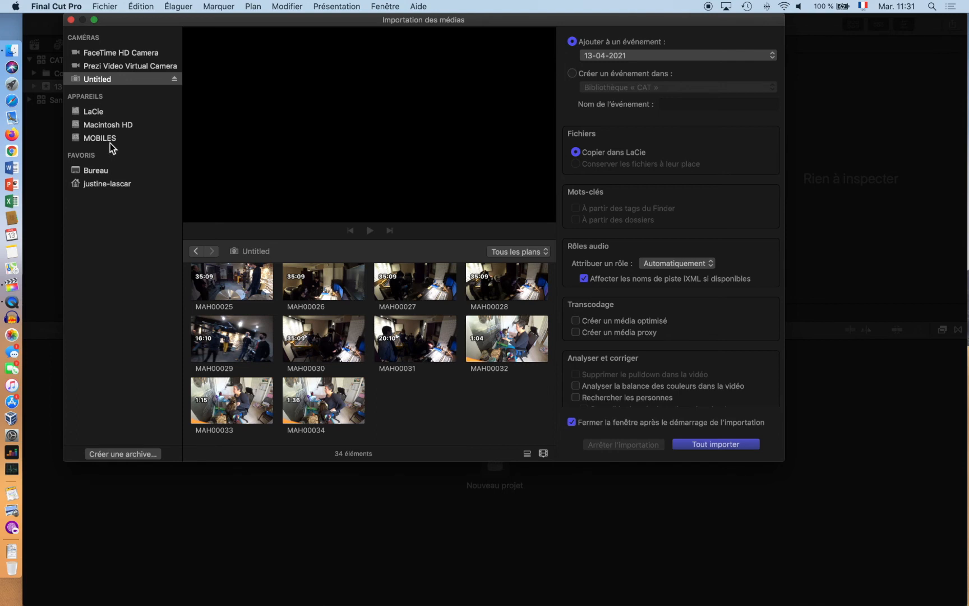
Step: Open the Corpus_EN folder inside the OULU folder on the desktop as the import source
{"action": "left_click", "coordinate": [97, 171]}
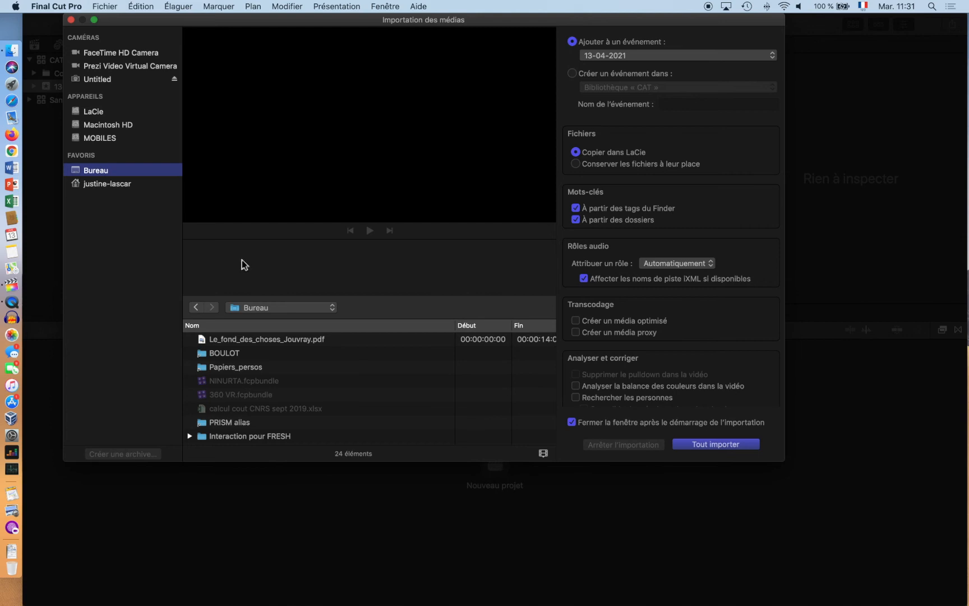
{"action": "scroll", "coordinate": [243, 361], "scroll_direction": "down", "scroll_amount": 10}
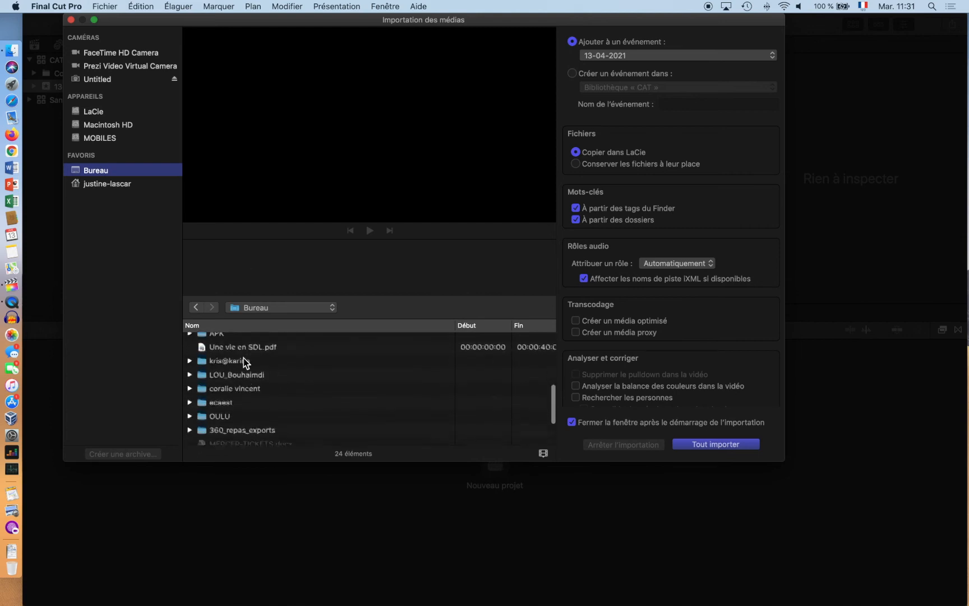
{"action": "scroll", "coordinate": [242, 356], "scroll_direction": "down", "scroll_amount": 2}
{"action": "double_click", "coordinate": [228, 402]}
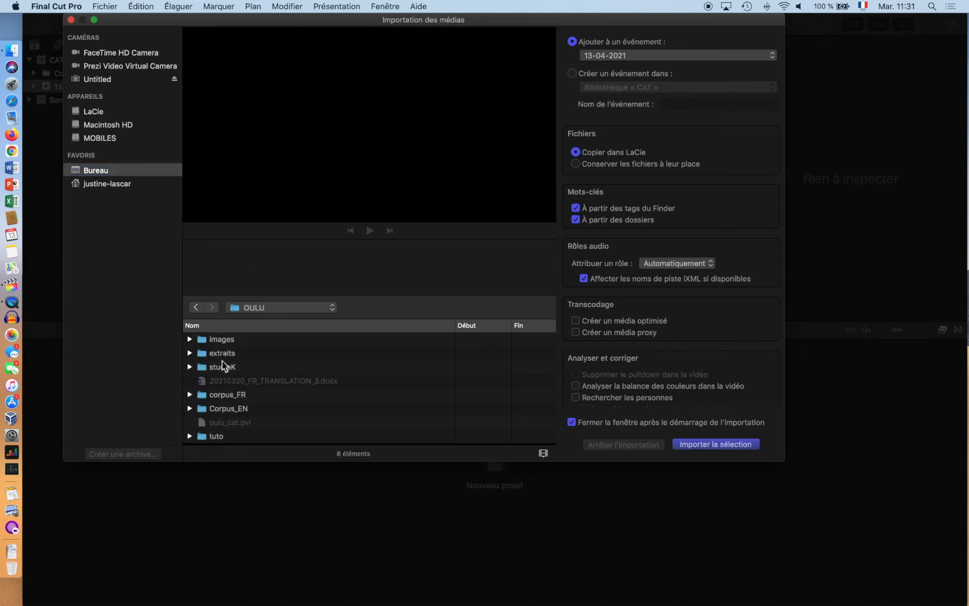
{"action": "double_click", "coordinate": [226, 408]}
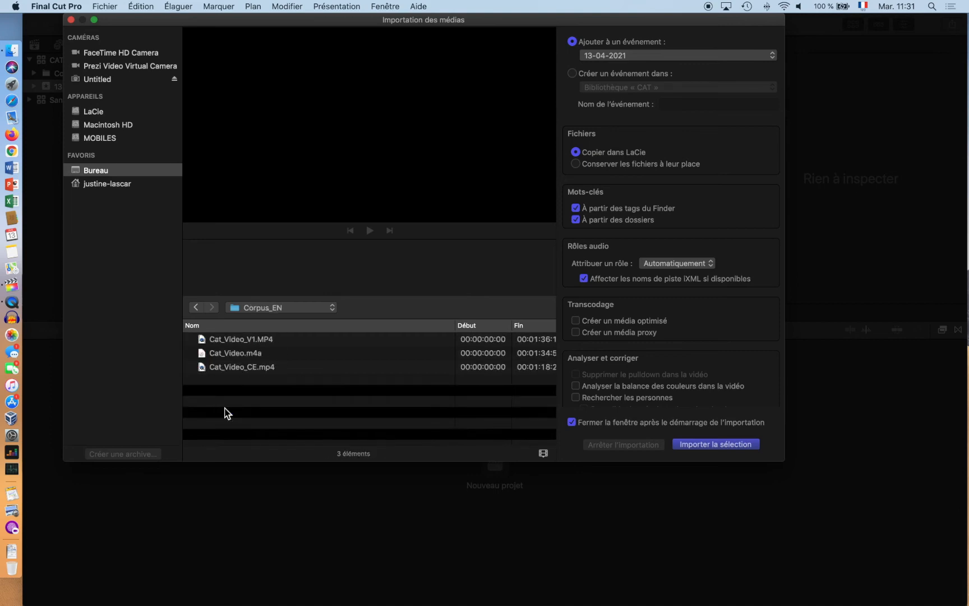
Step: Preview the clips Cat_Video_V1.MP4, Cat_Video_CE.mp4 and Cat_Video.m4a, and select all three for import
{"action": "left_click", "coordinate": [247, 338]}
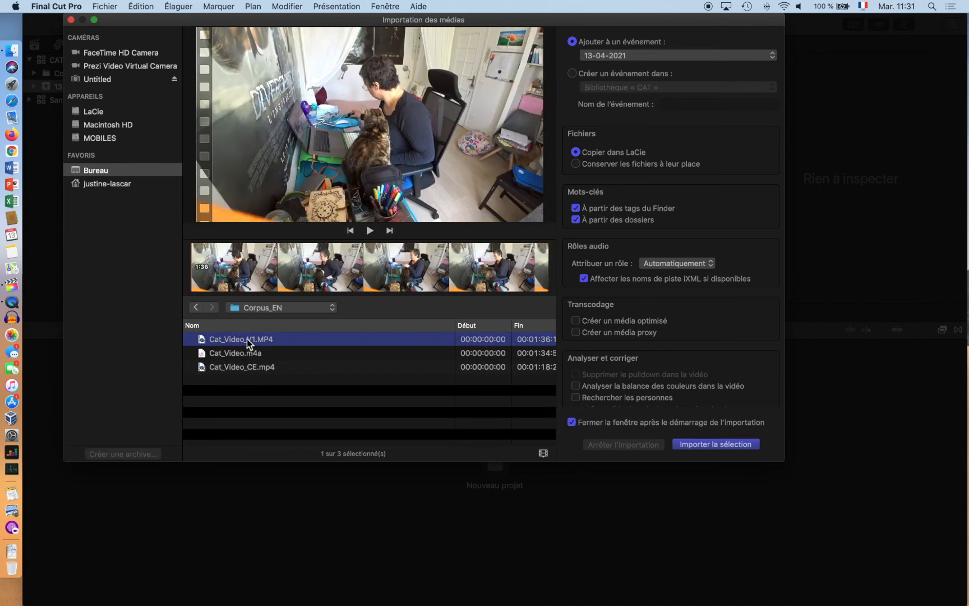
{"action": "left_click", "coordinate": [247, 368]}
{"action": "left_click", "coordinate": [237, 351]}
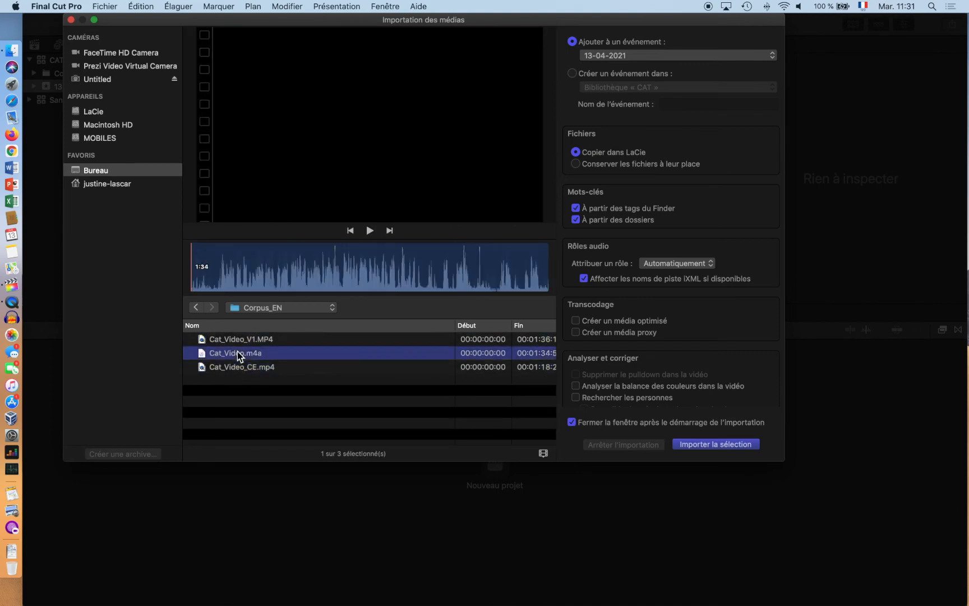
{"action": "left_click_drag", "start_coordinate": [275, 399], "coordinate": [242, 328]}
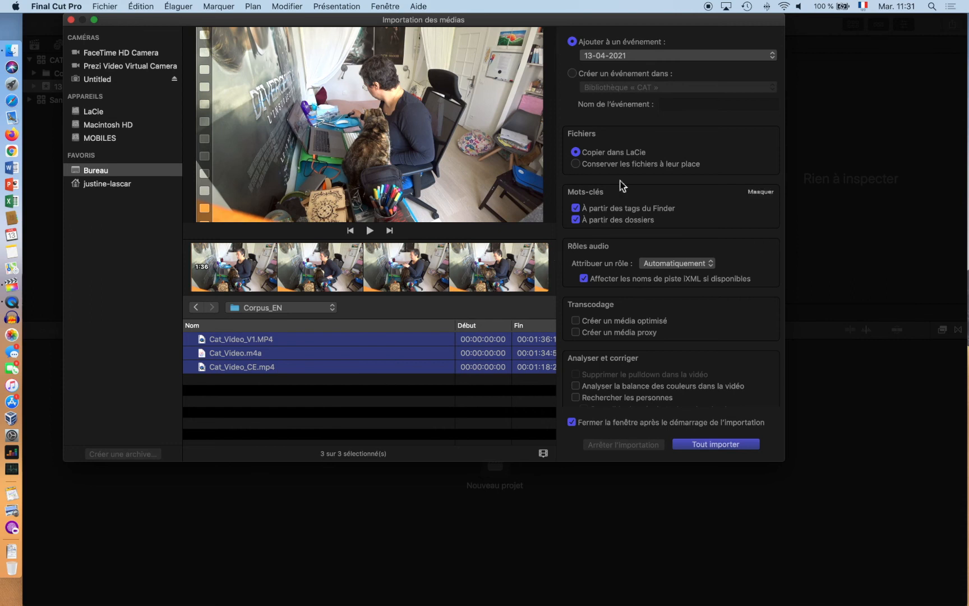
Step: Set the import to create a new event named video_tuto in the CAT library
{"action": "left_click", "coordinate": [572, 73]}
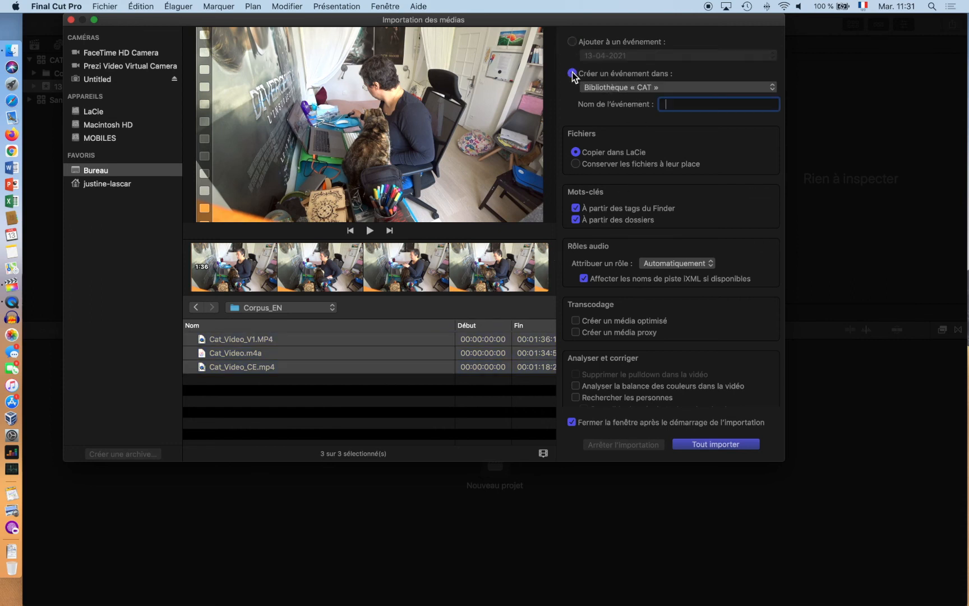
{"action": "type", "text": "video_tuto"}
{"action": "left_click", "coordinate": [426, 218]}
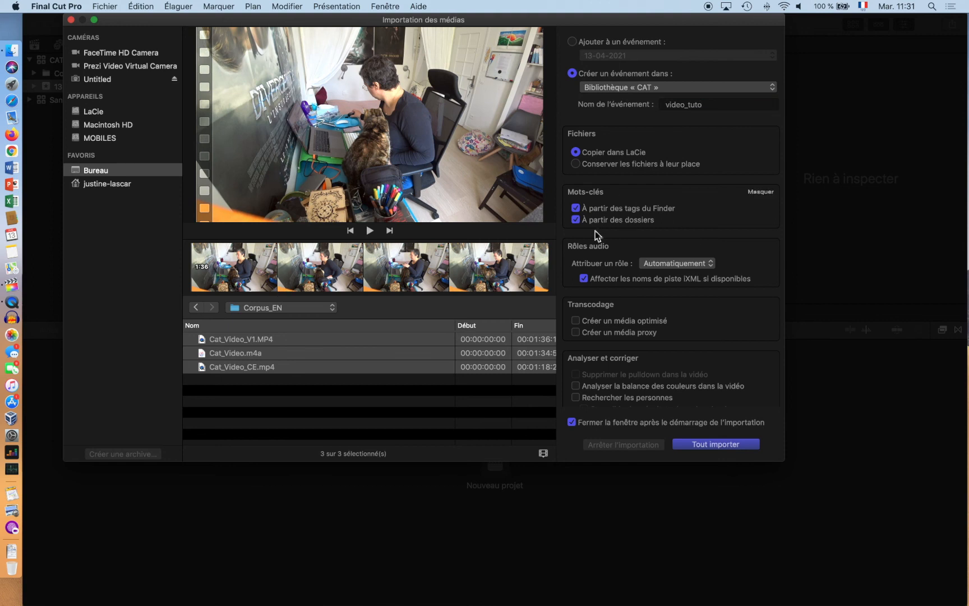
Step: Review the remaining import options and import all three selected clips into the video_tuto event
{"action": "scroll", "coordinate": [642, 395], "scroll_direction": "down", "scroll_amount": 2}
{"action": "scroll", "coordinate": [644, 398], "scroll_direction": "down", "scroll_amount": 4}
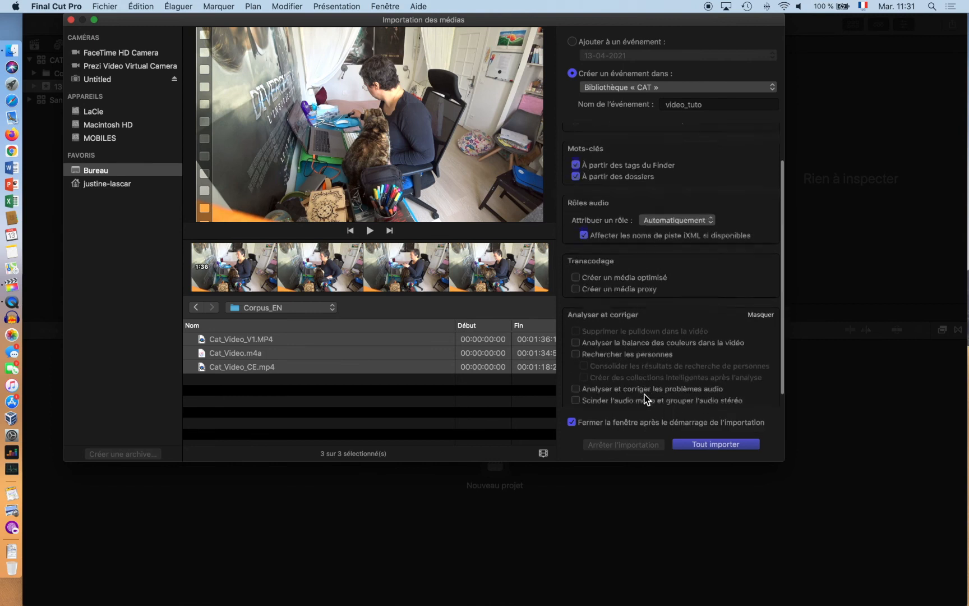
{"action": "left_click", "coordinate": [719, 446]}
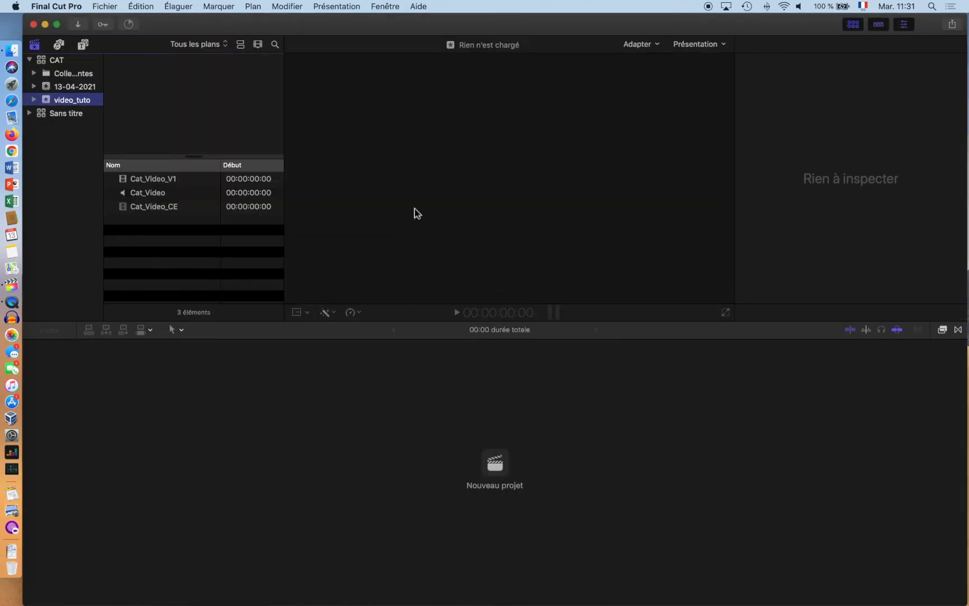
Step: Show the background tasks window over the viewer to monitor the progress of the media import
{"action": "left_click", "coordinate": [129, 25]}
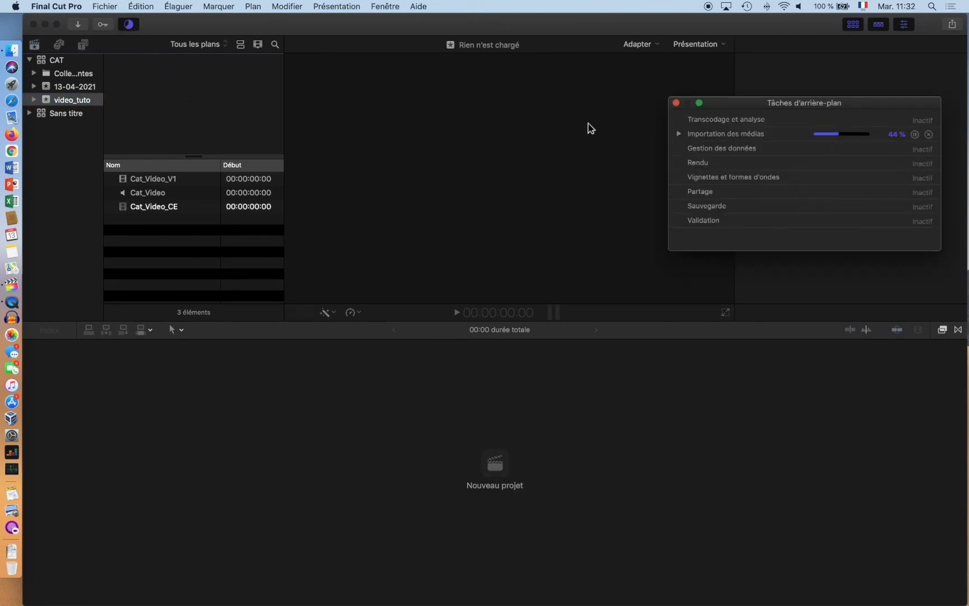
{"action": "left_click_drag", "start_coordinate": [783, 104], "coordinate": [516, 75]}
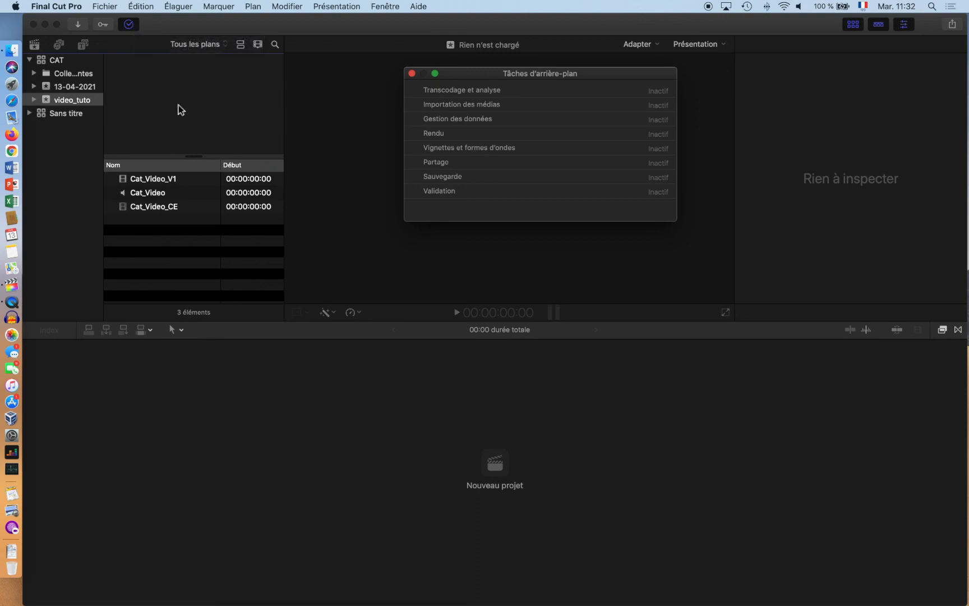
Step: Widen the clip browser to show the Fin and Durée columns, and move the background tasks window clear of it
{"action": "left_click", "coordinate": [285, 148]}
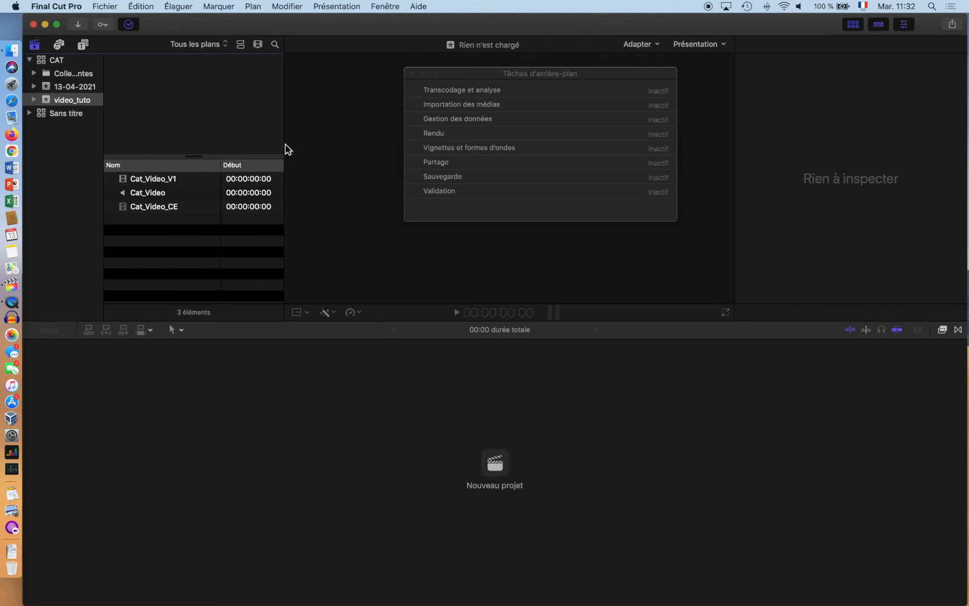
{"action": "left_click_drag", "start_coordinate": [284, 164], "coordinate": [415, 167]}
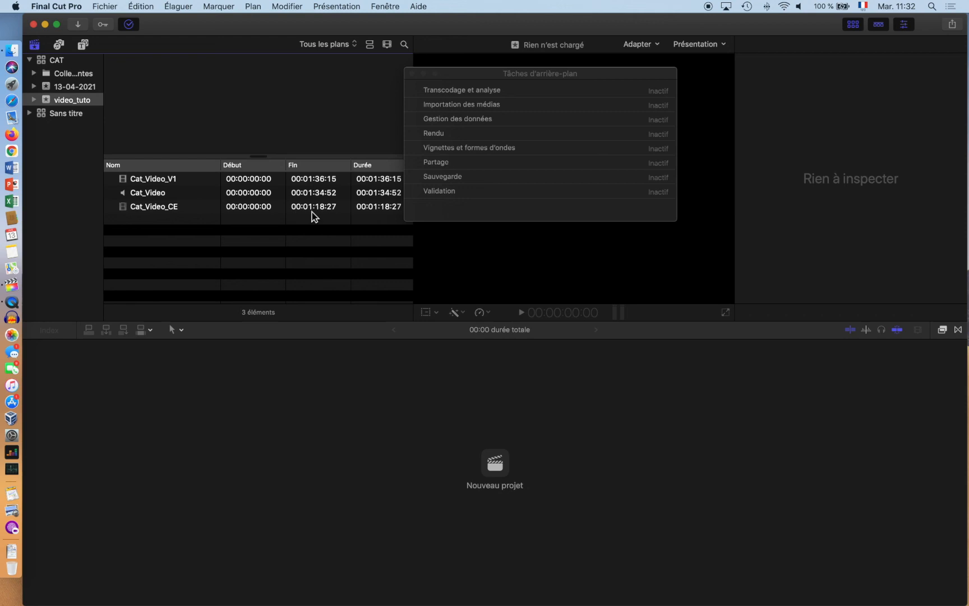
{"action": "left_click_drag", "start_coordinate": [451, 73], "coordinate": [568, 101]}
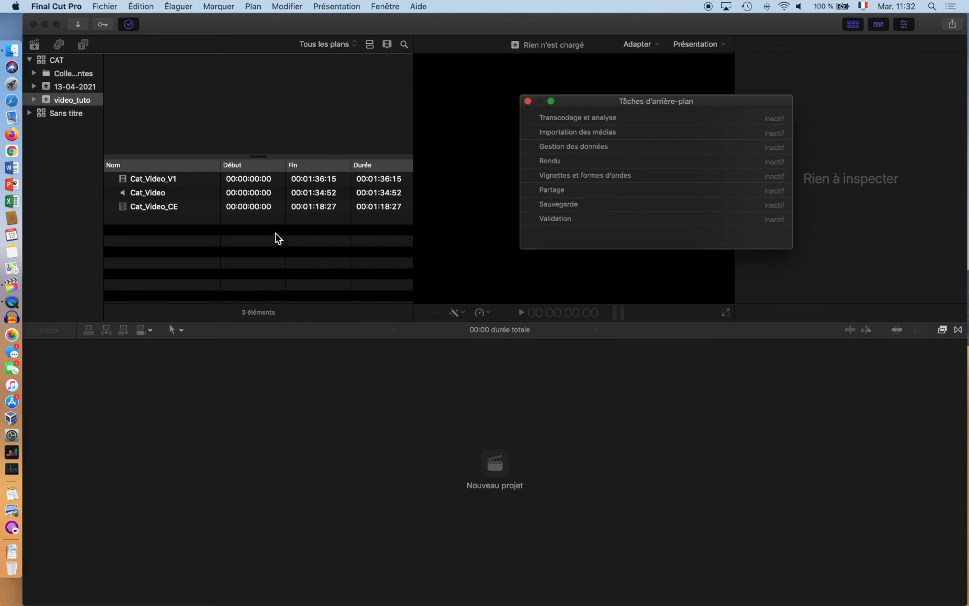
Step: Load the clip Cat_Video_V1 in the viewer and close the background tasks window covering it
{"action": "left_click", "coordinate": [180, 182]}
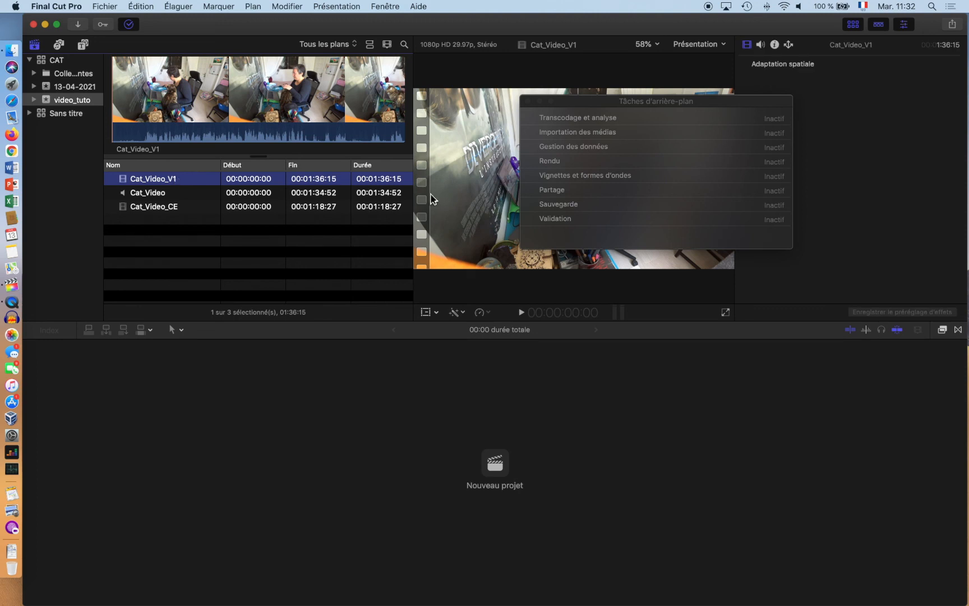
{"action": "left_click_drag", "start_coordinate": [614, 103], "coordinate": [515, 234]}
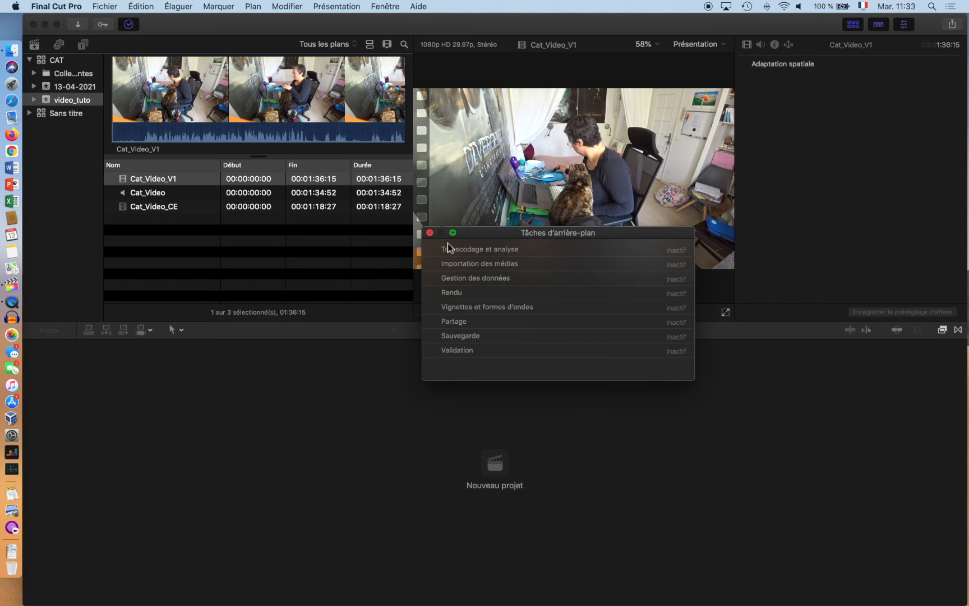
{"action": "left_click", "coordinate": [430, 233]}
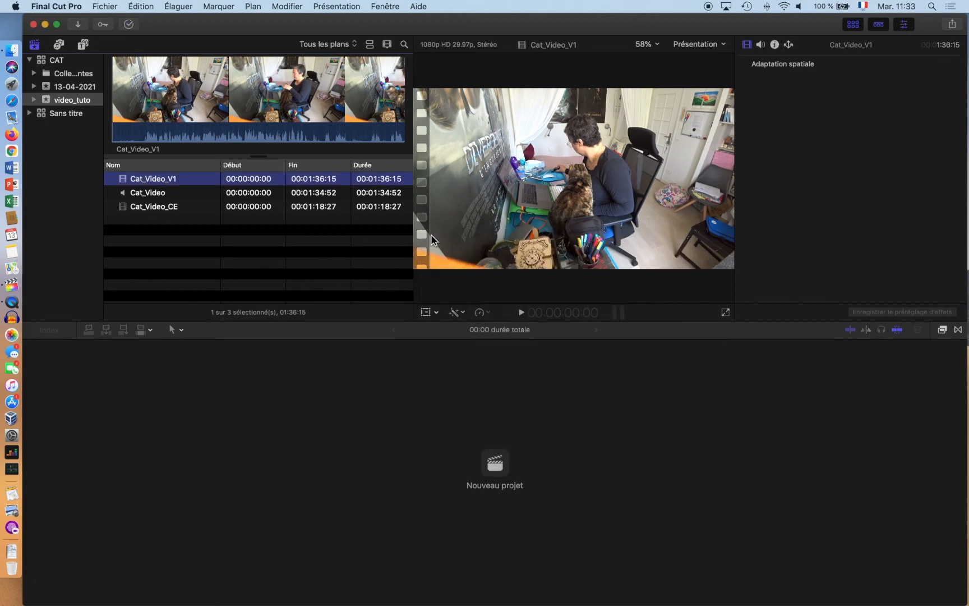